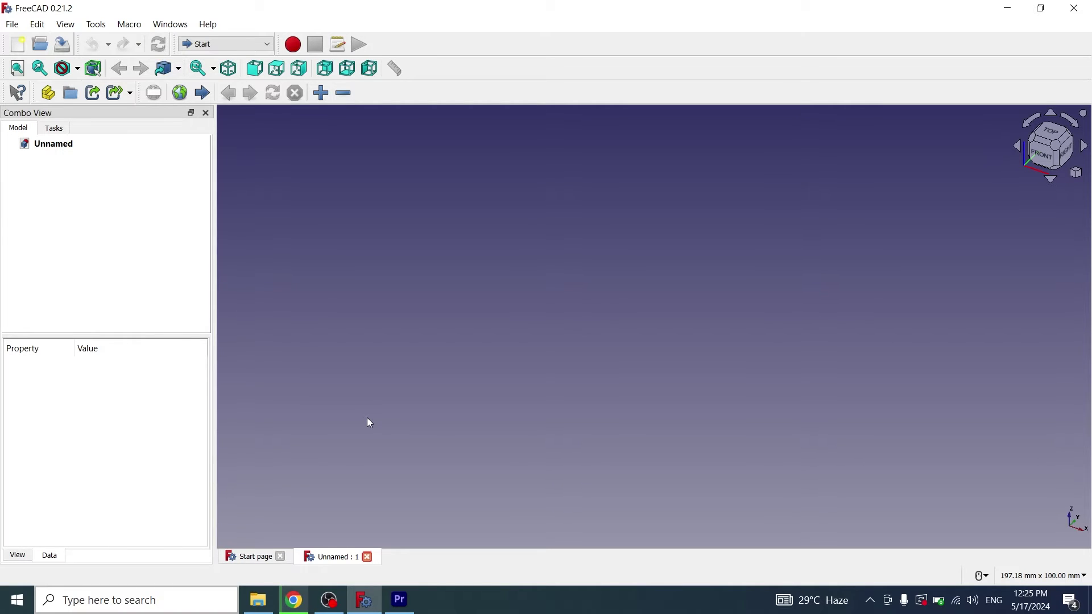
Step: Install the Fasteners workbench add-on from the Addon manager, filtering the list by 'fast'
left_click(268, 48)
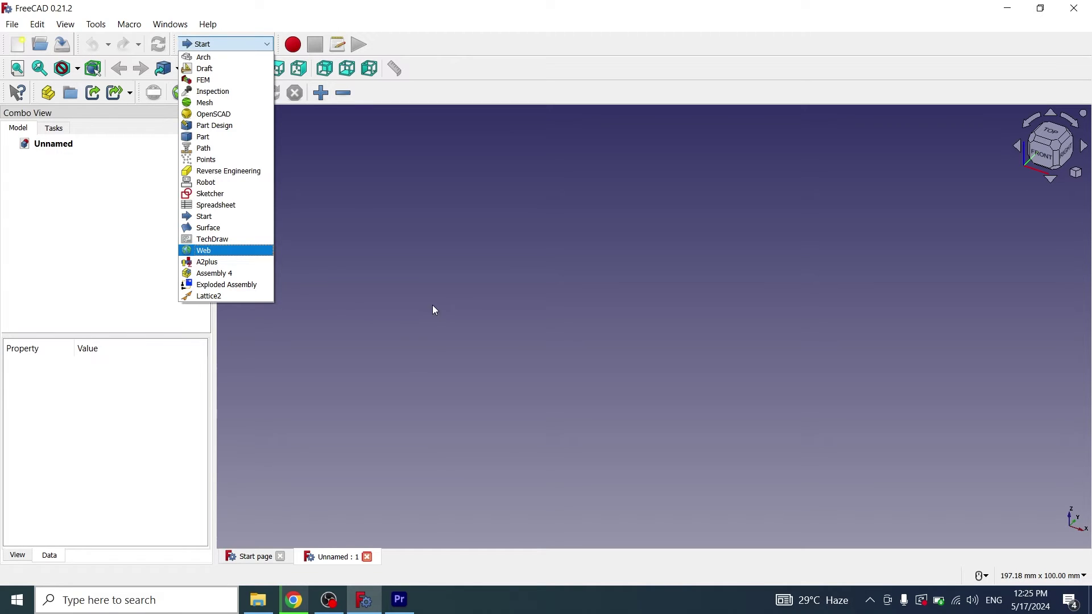
left_click(446, 312)
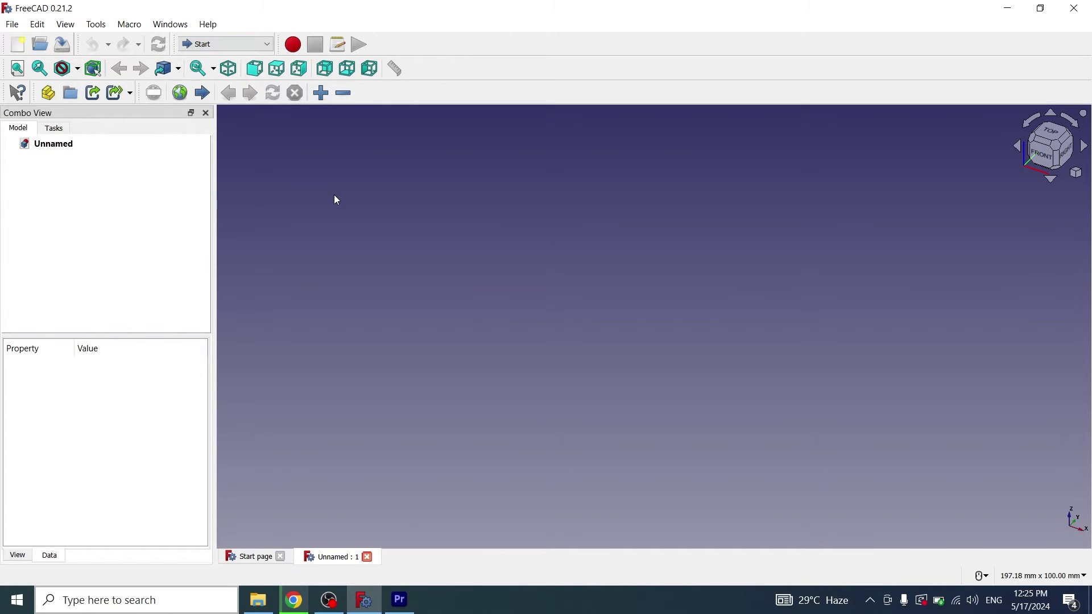
left_click(97, 25)
left_click(122, 265)
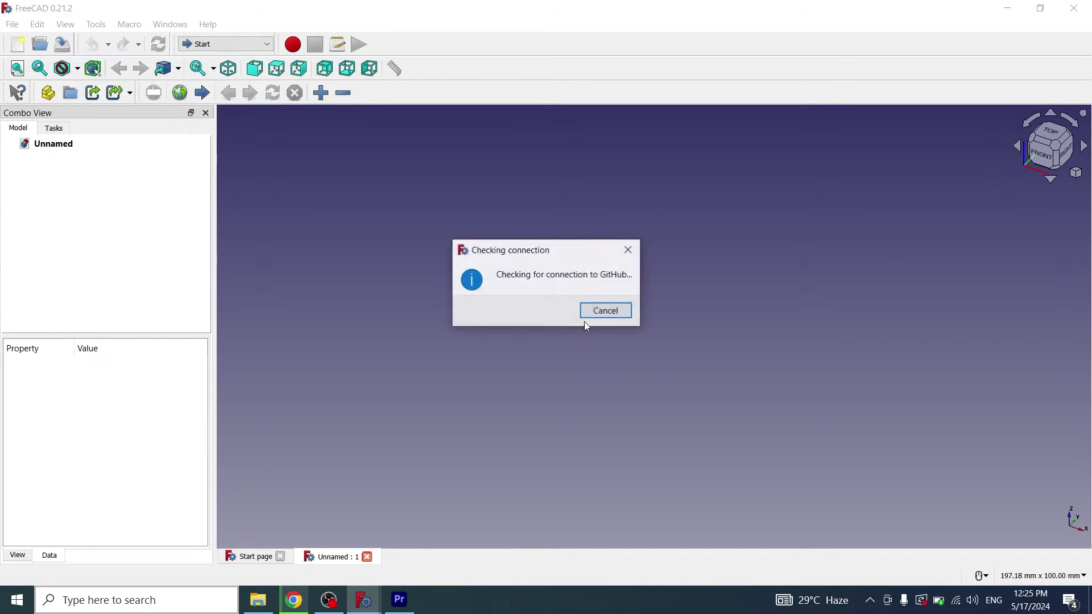
type("fast")
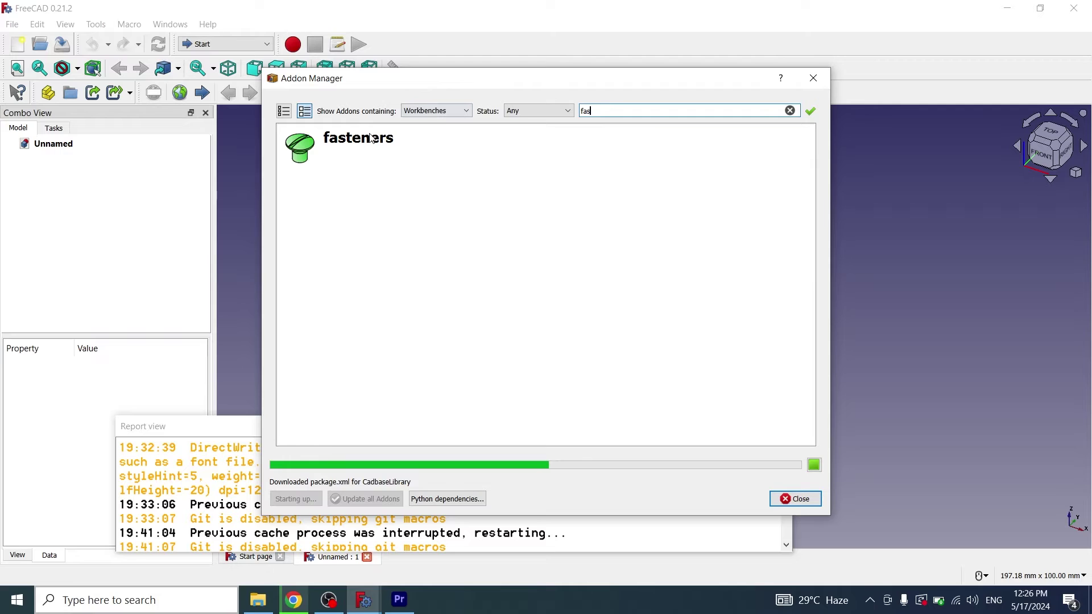
left_click(364, 142)
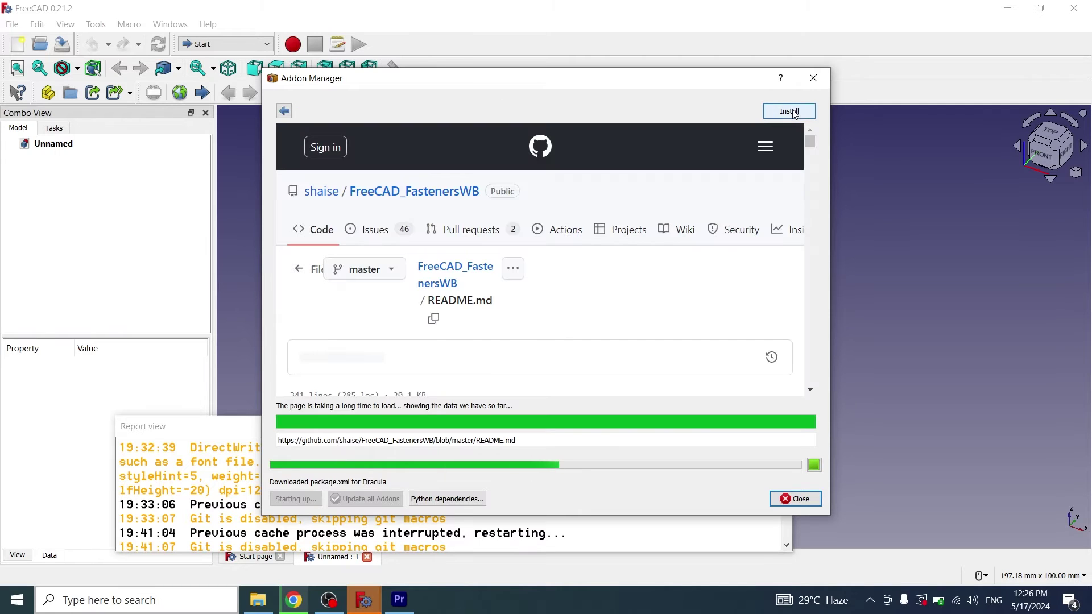
left_click(789, 111)
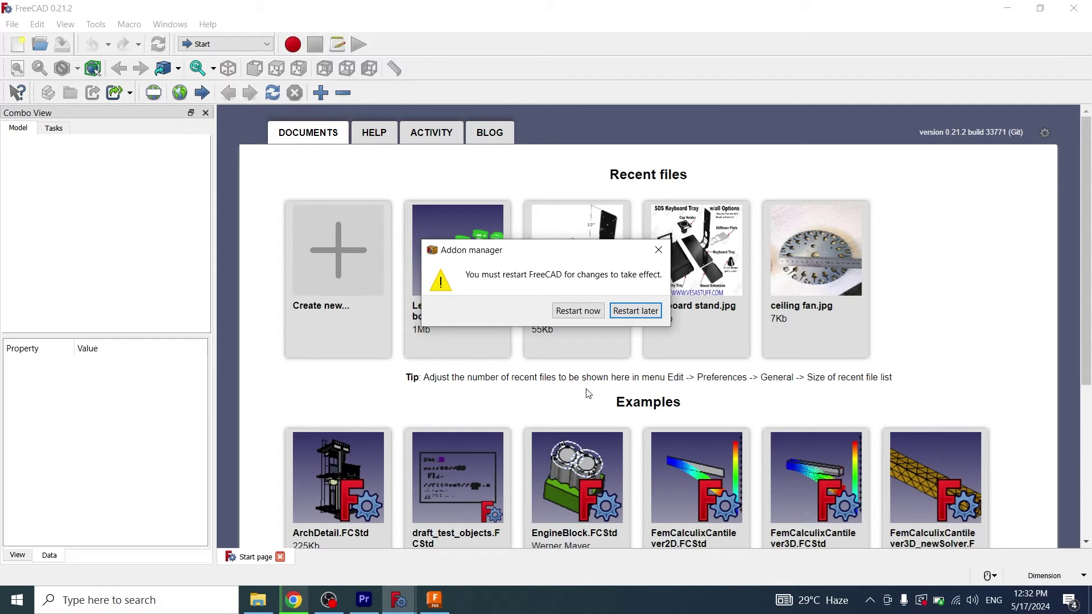
Step: Dismiss the restart notice, create a new Unnamed document, and activate the Fasteners workbench
left_click(586, 313)
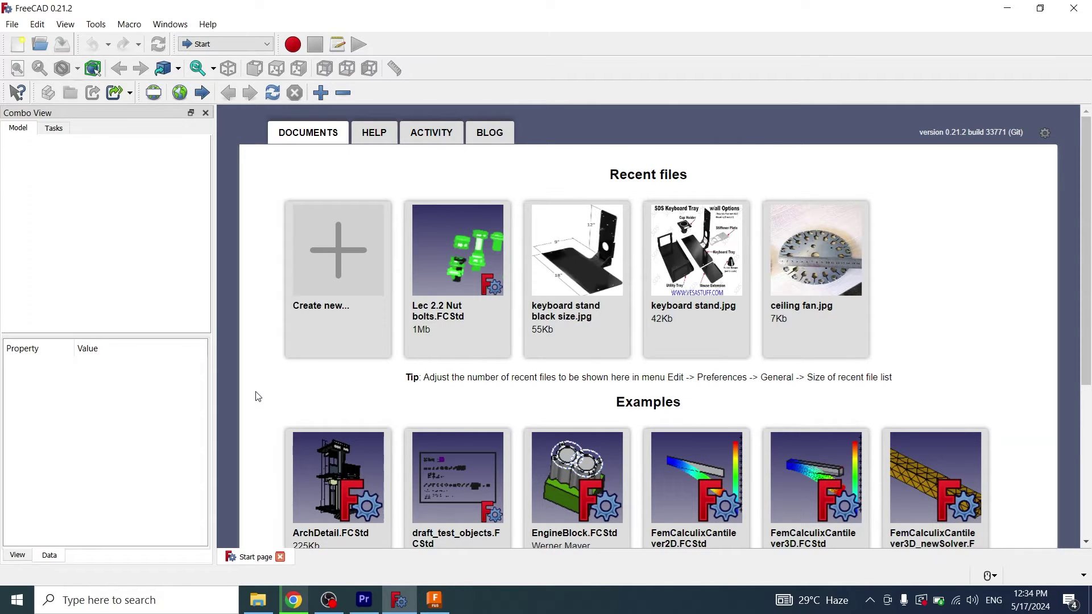
left_click(385, 331)
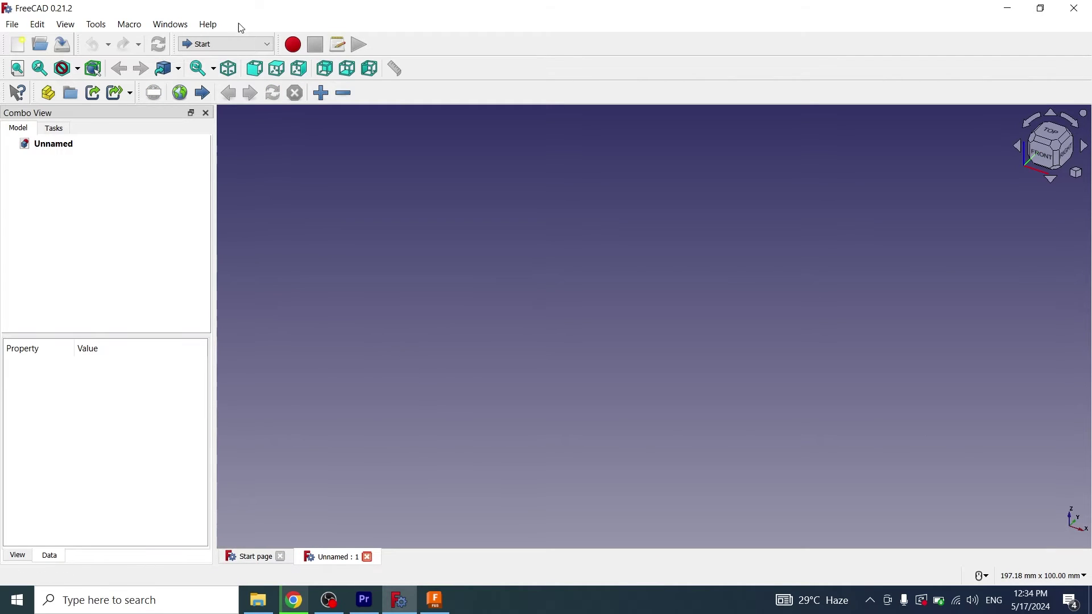
left_click(266, 44)
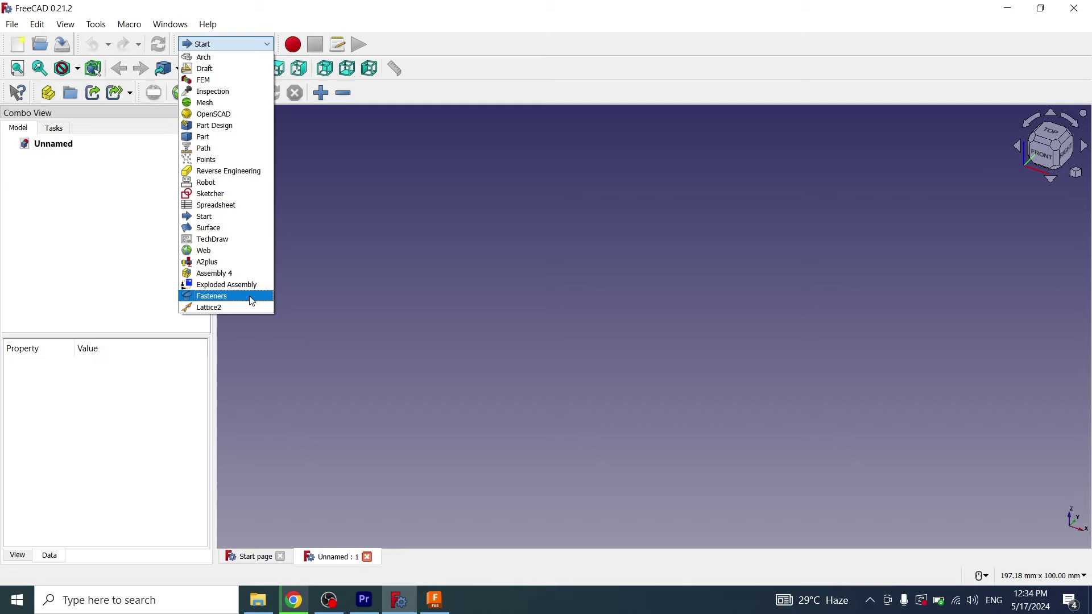
left_click(220, 296)
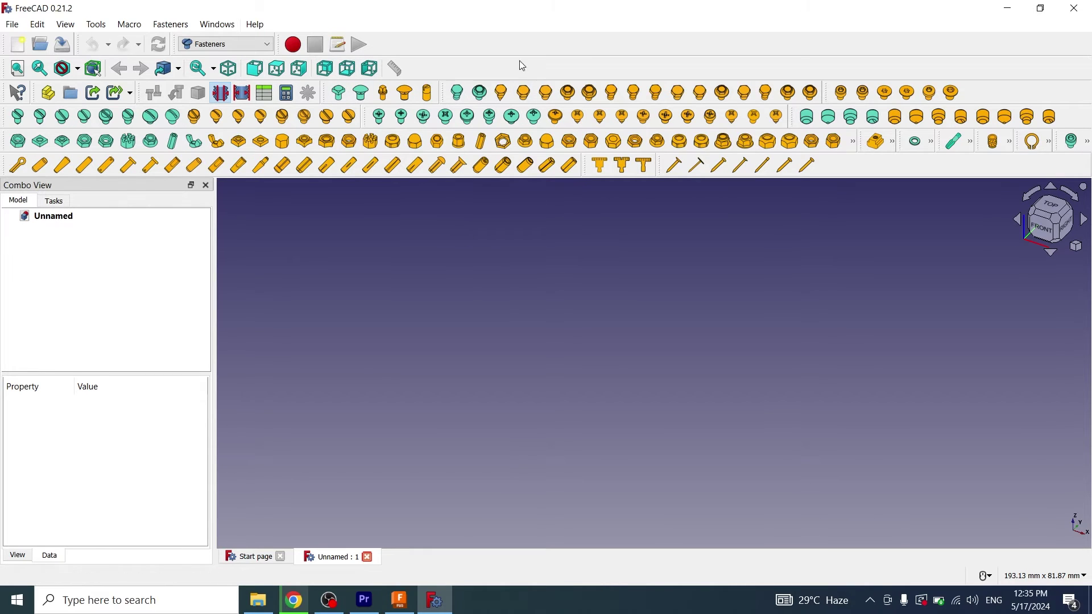
Step: Add a DIN 933 hex-head screw and center it in the view
left_click(524, 93)
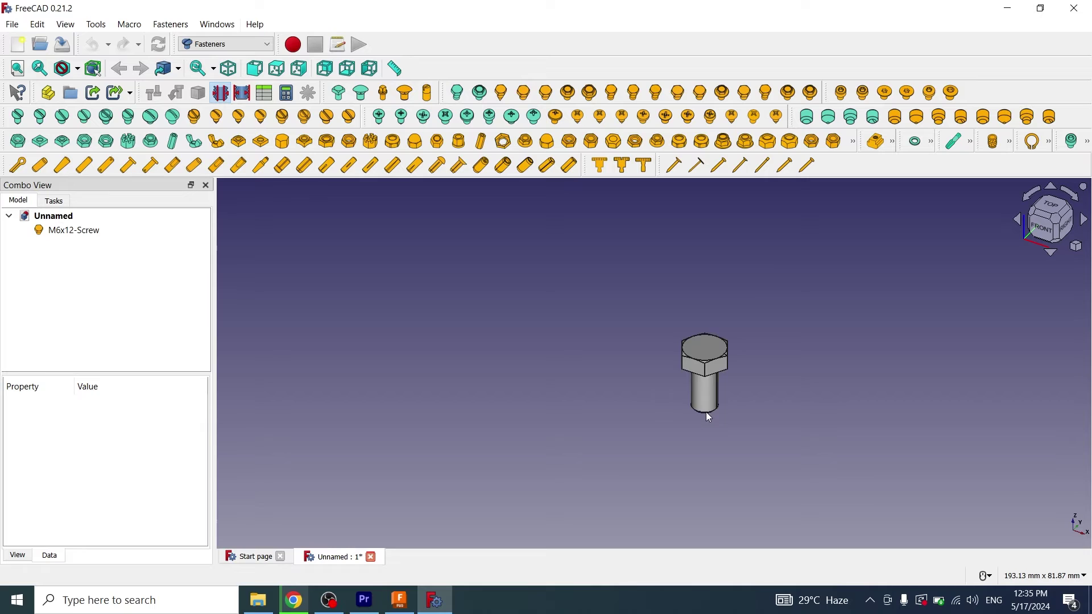
scroll(706, 411, "up", 4)
scroll(705, 412, "down", 2)
middle_click_drag(806, 404, 663, 415)
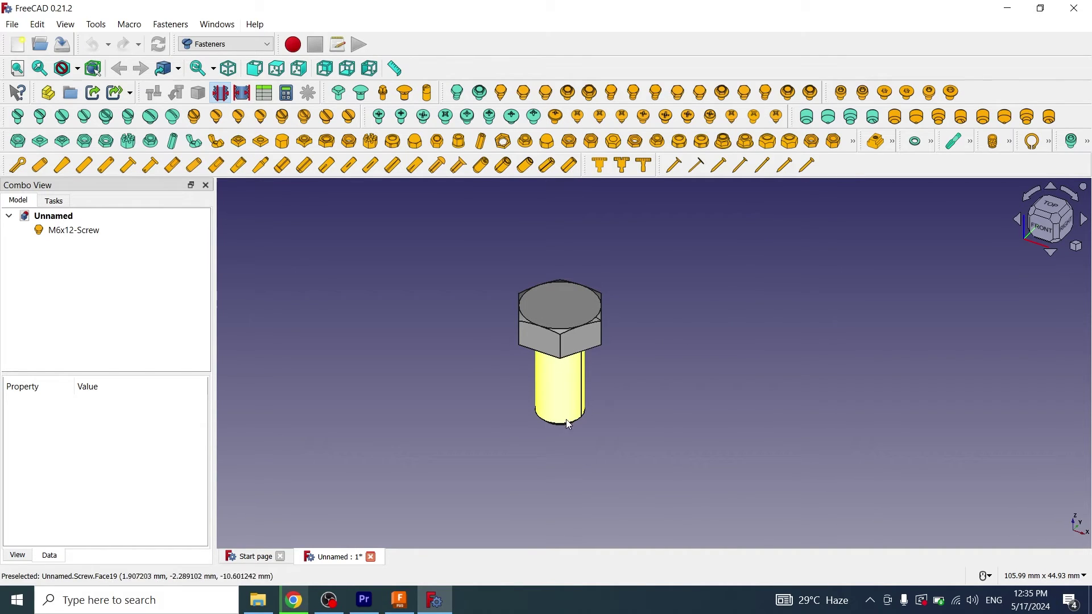
Step: Set the M6x12 screw's thread property to true
left_click(74, 233)
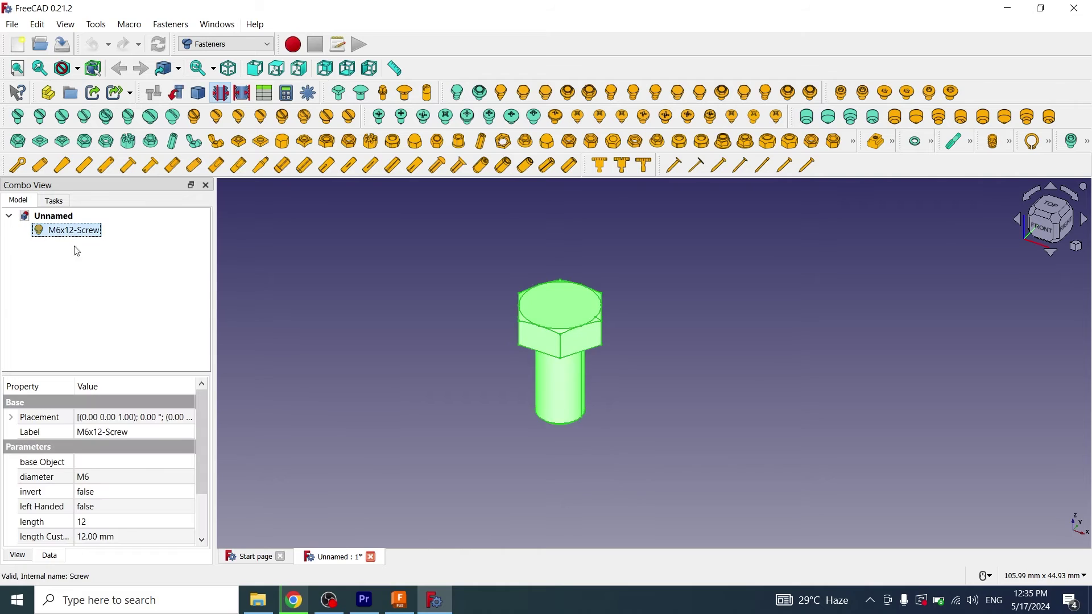
scroll(125, 476, "down", 2)
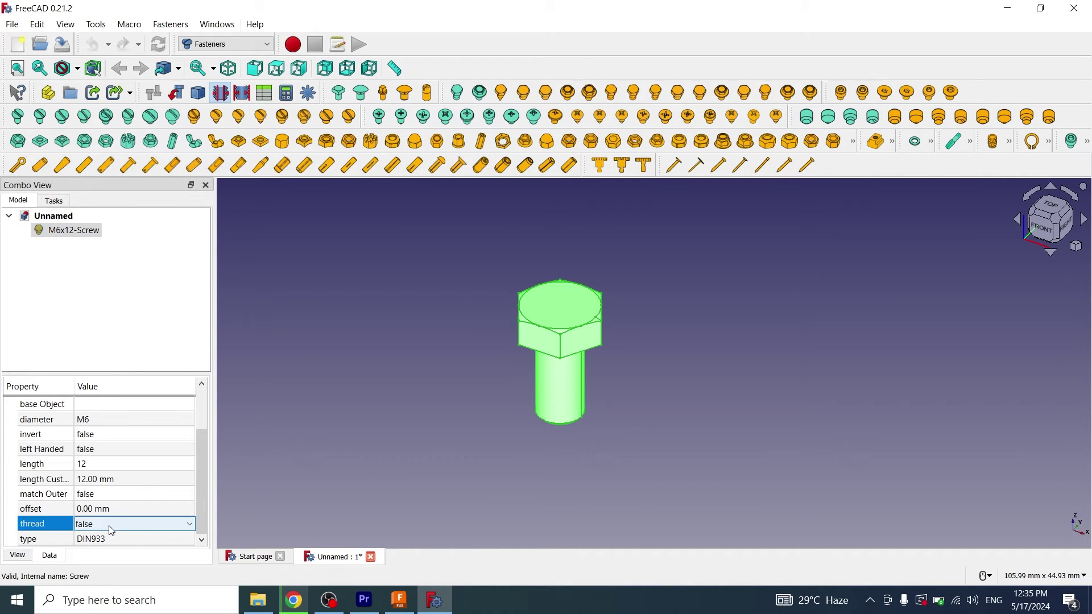
left_click(109, 526)
left_click(152, 530)
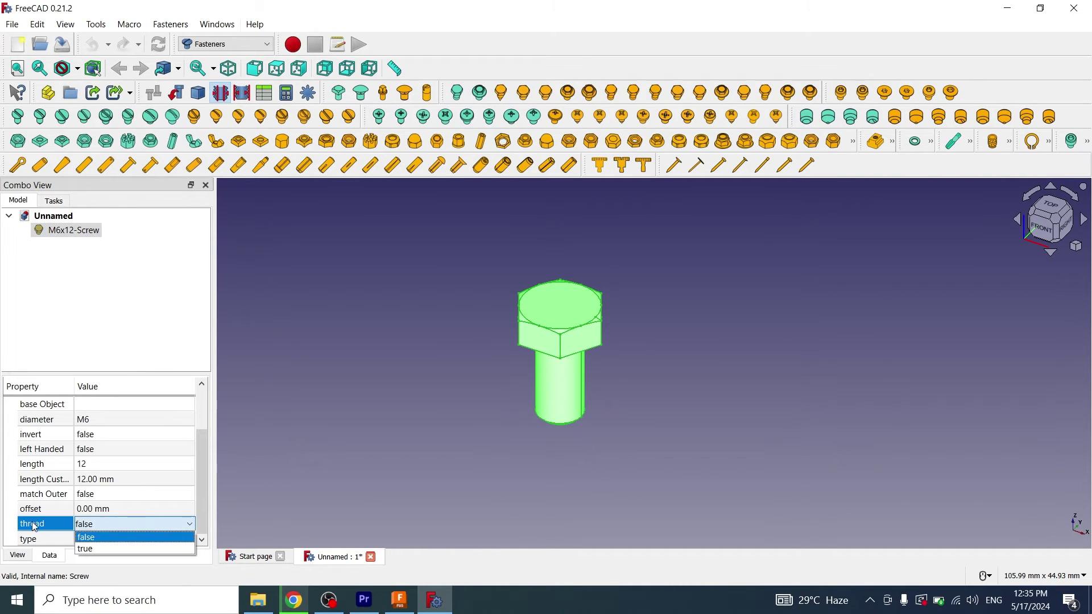
left_click(85, 550)
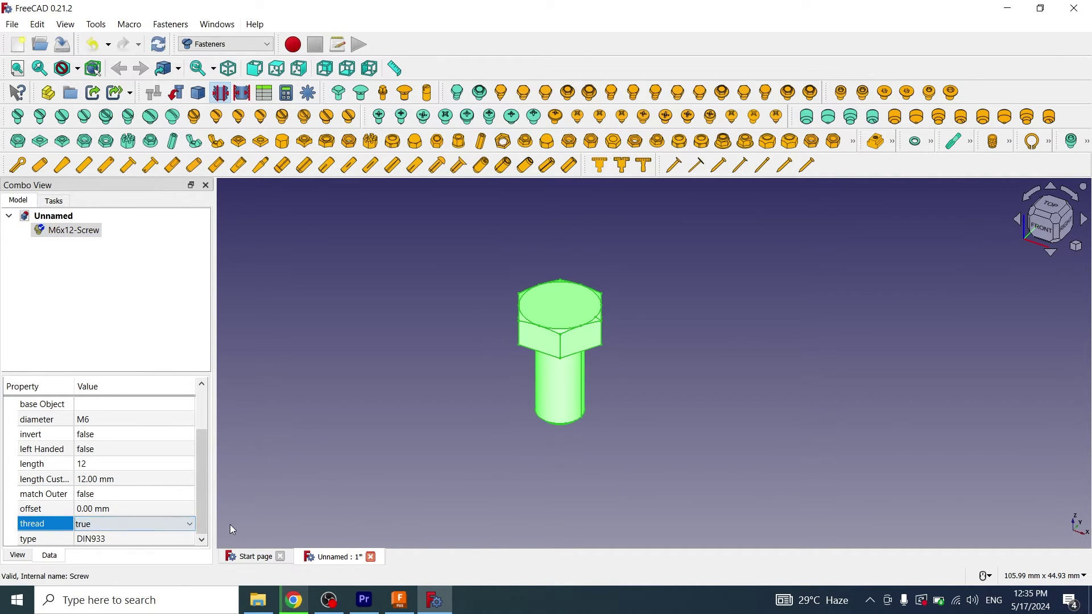
left_click(476, 433)
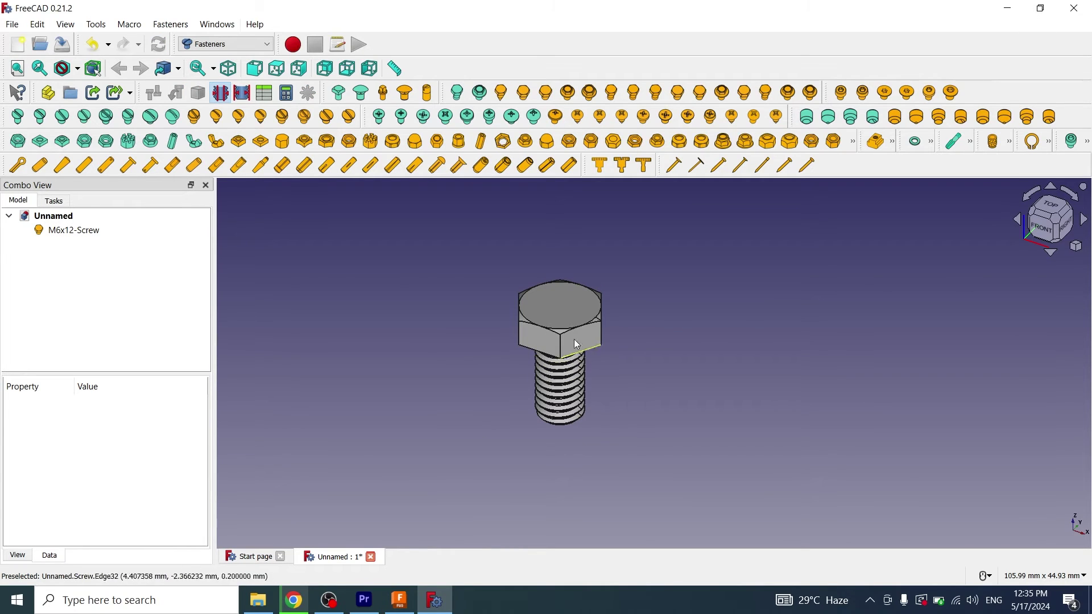
Step: Change the screw length from 12 to 20, making it M6x20-Screw
left_click(73, 230)
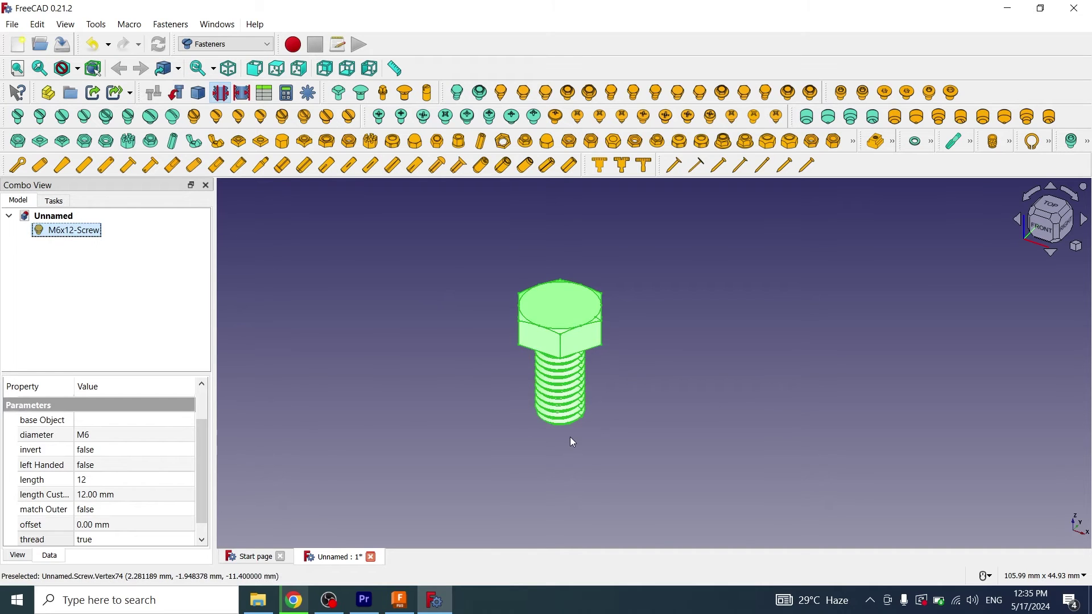
left_click(100, 483)
left_click(101, 484)
scroll(101, 483, "up", 2)
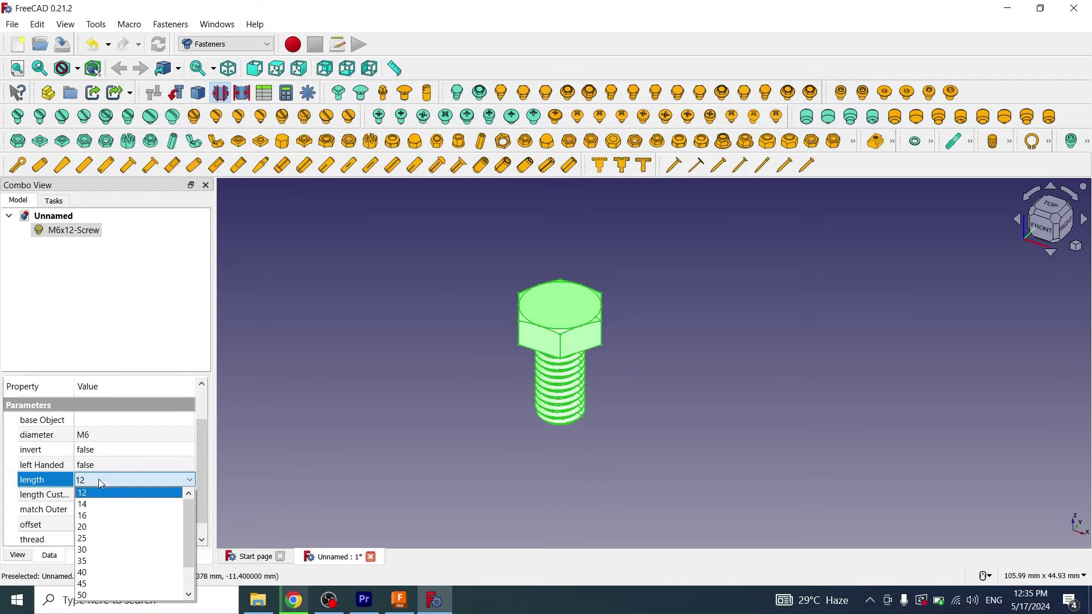
left_click(85, 524)
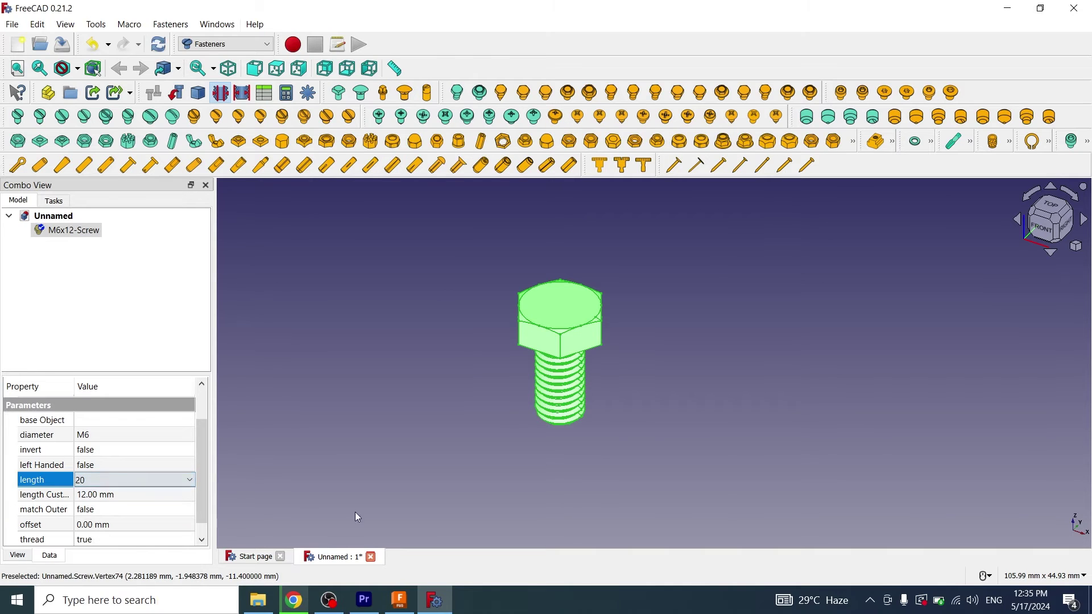
left_click(478, 466)
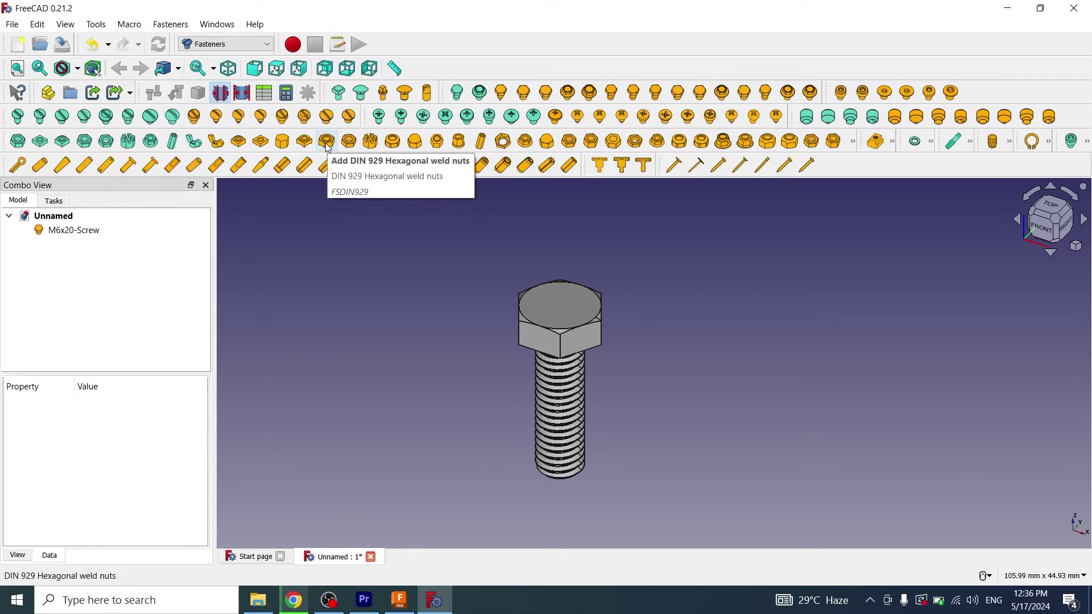
Step: Add an M6 hex nut and transform it 14 mm down the screw shank
left_click(349, 142)
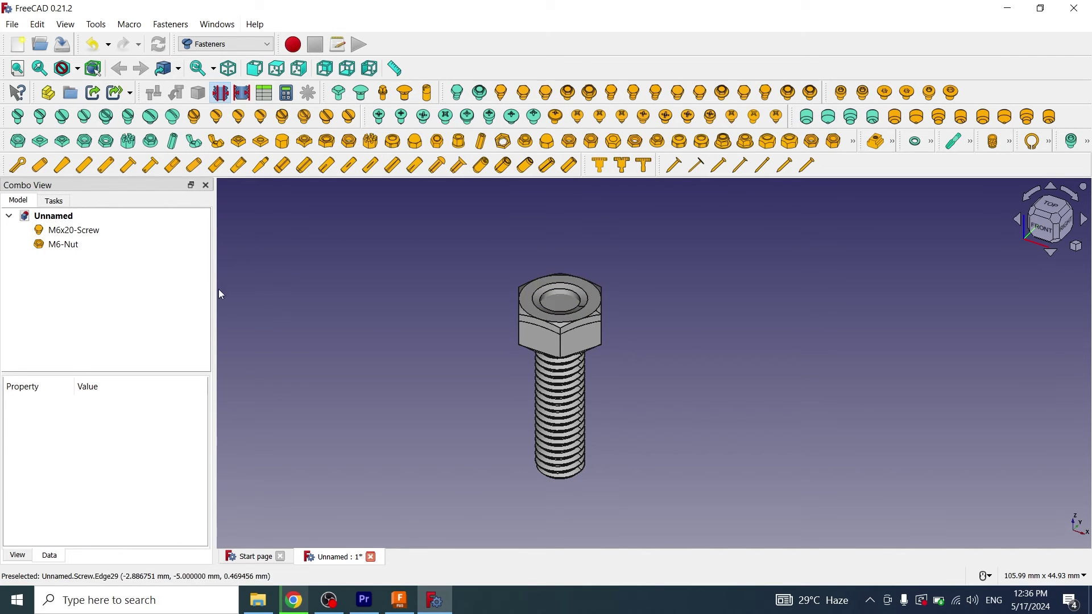
left_click(60, 246)
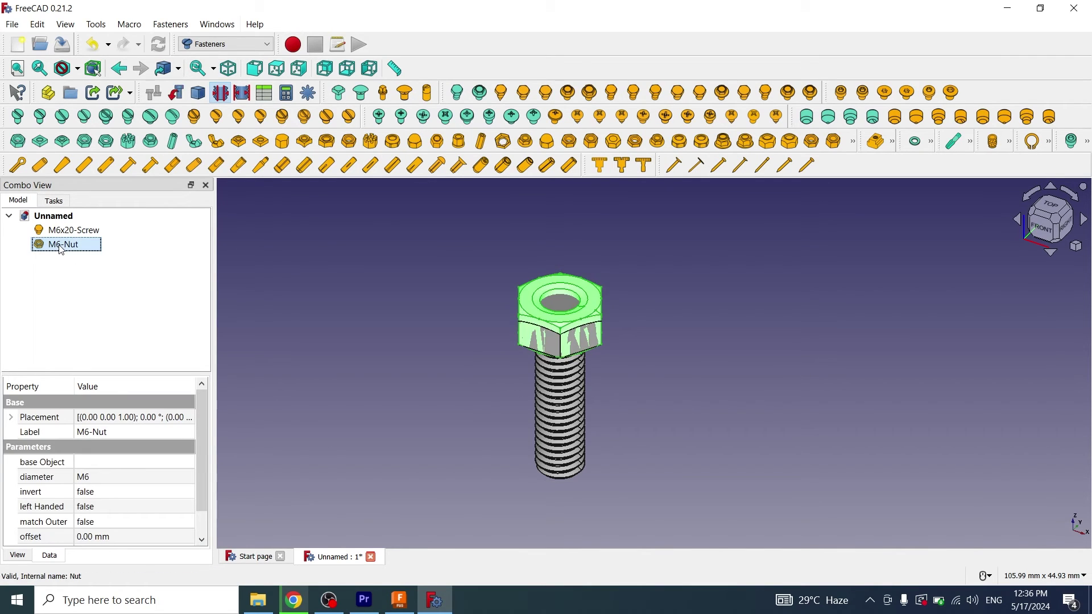
right_click(60, 249)
left_click(91, 15)
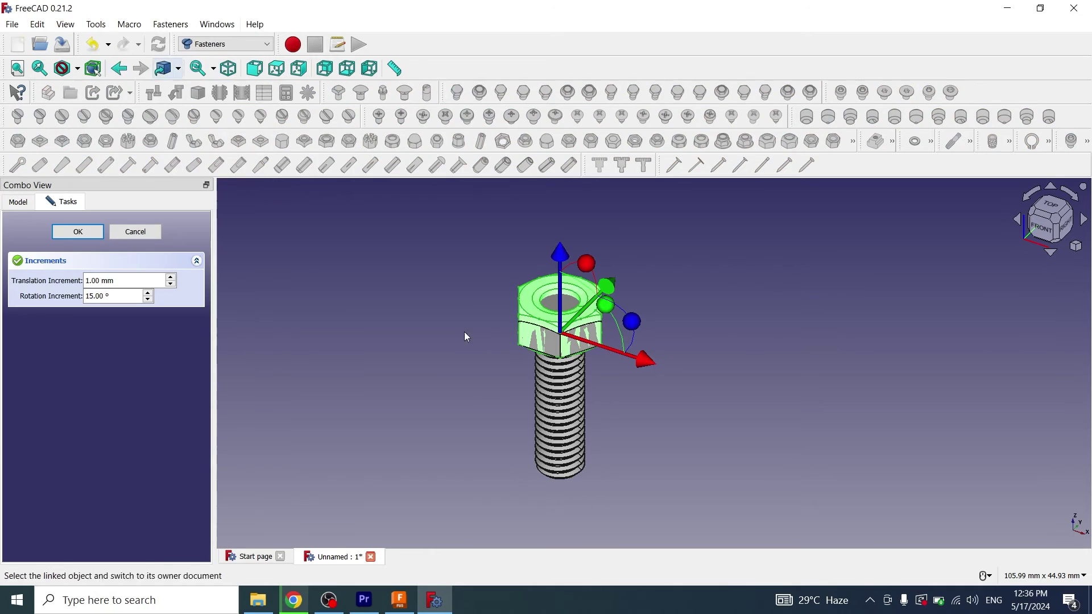
left_click_drag(563, 260, 586, 355)
left_click(78, 231)
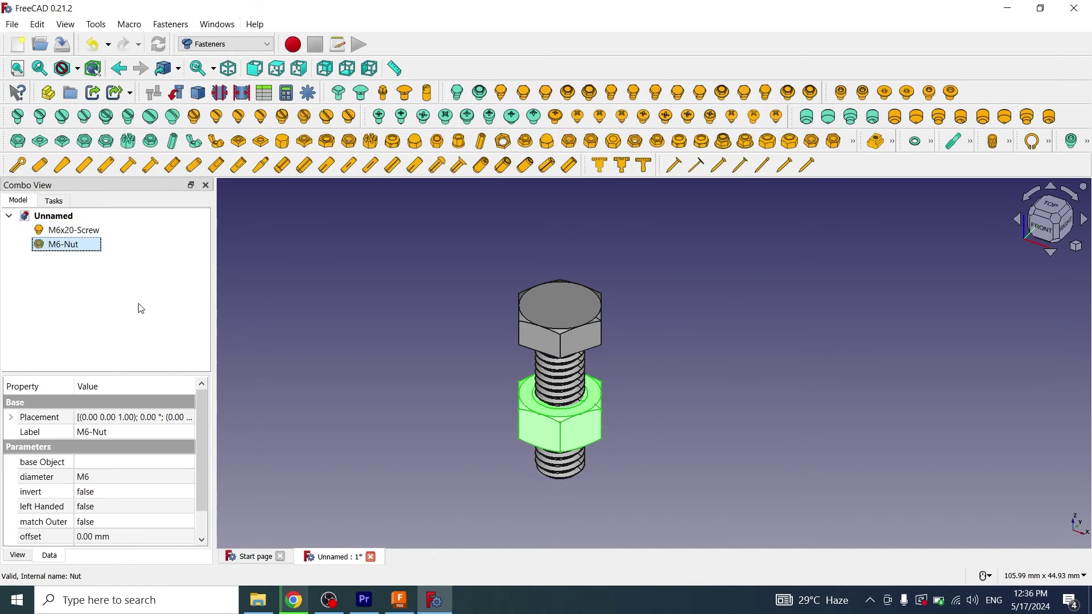
Step: Set the M6-Nut's thread property to true
scroll(108, 506, "down", 1)
left_click(120, 525)
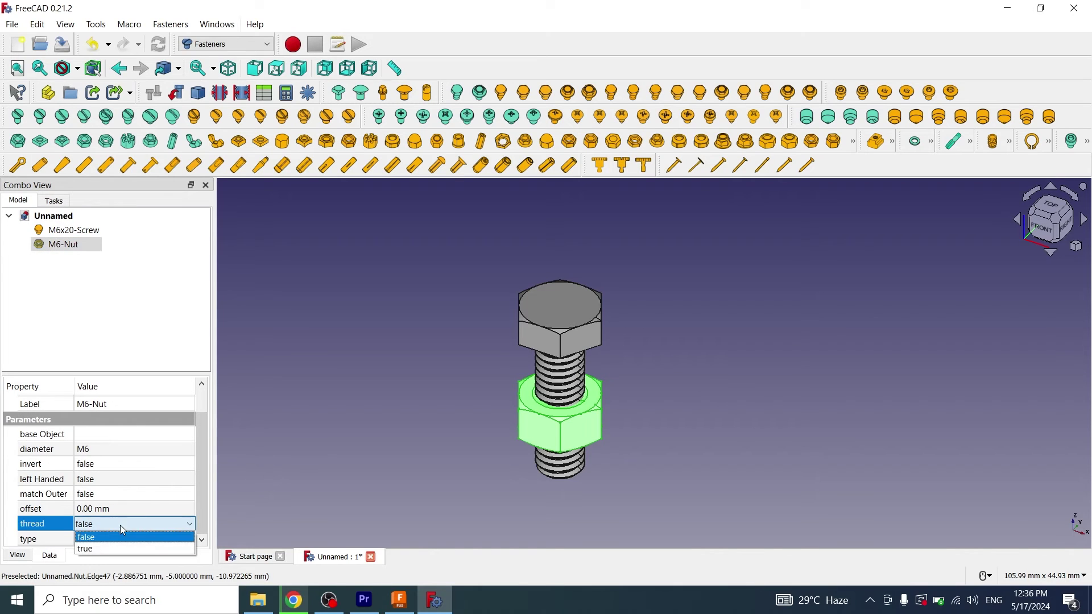
left_click(120, 524)
left_click(104, 553)
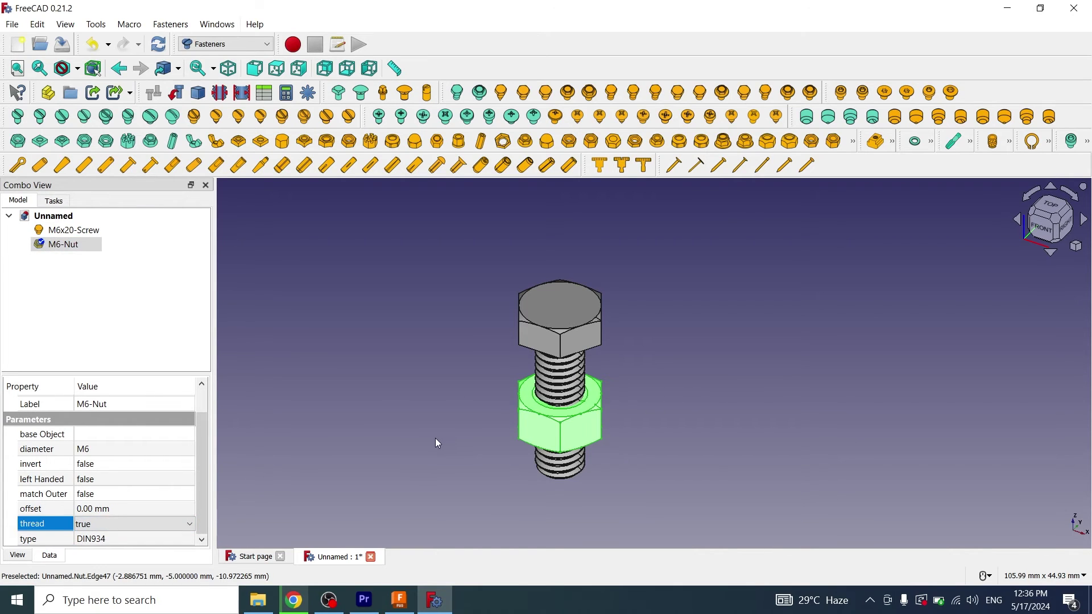
Step: Hide the M6x20-Screw and select the M6-Nut
left_click(74, 230)
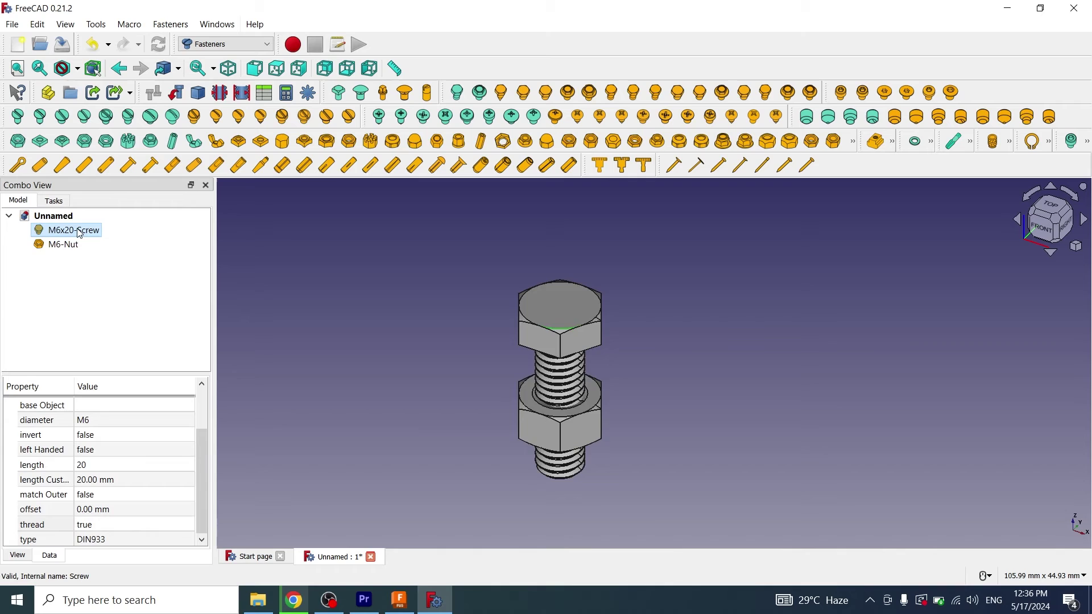
key("space")
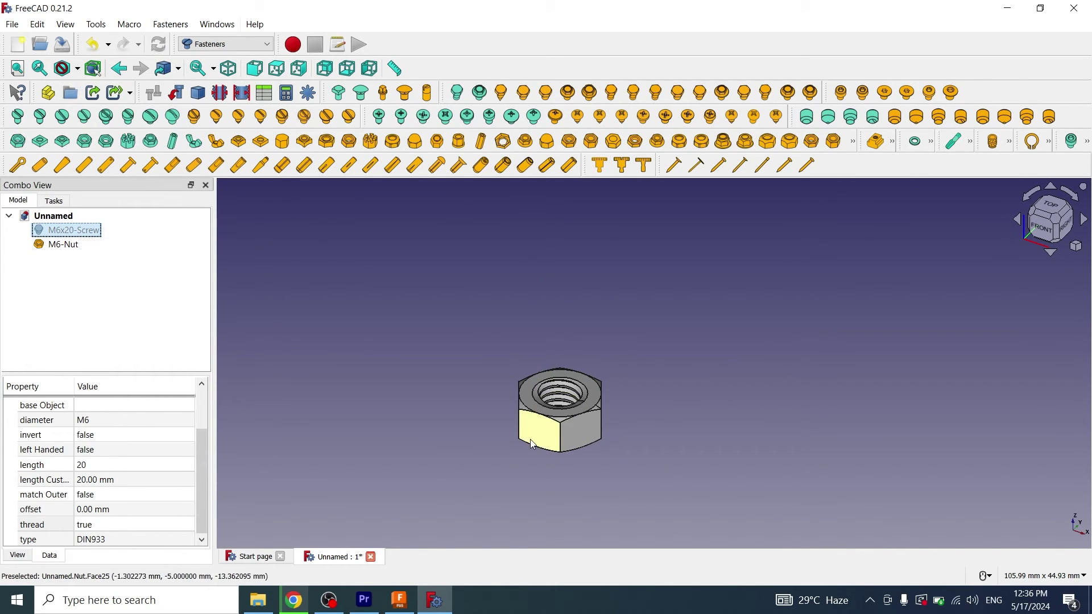
key("Down")
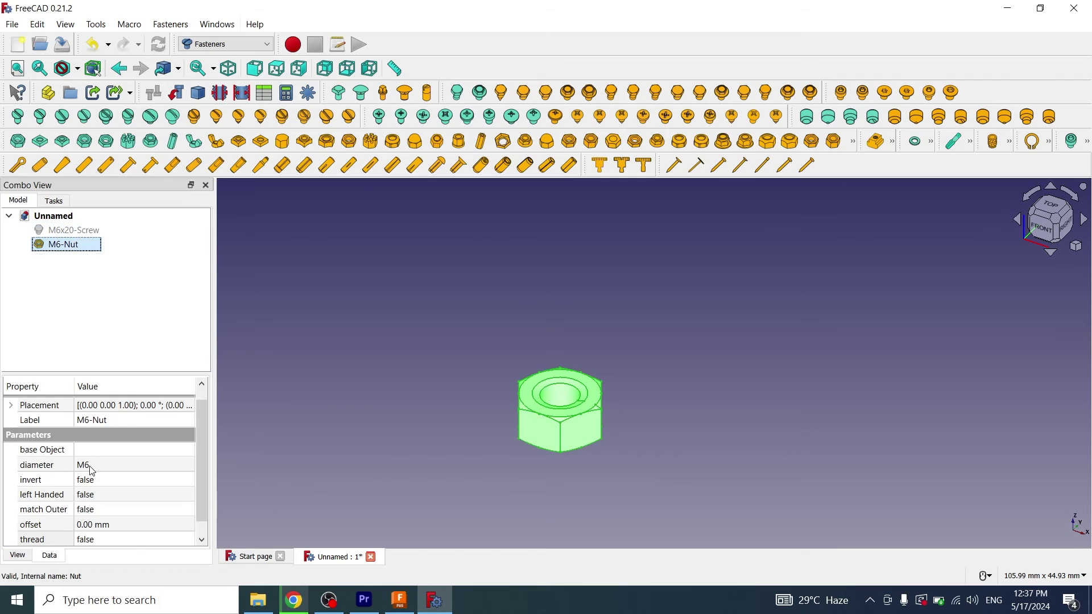
Step: Change the nut diameter from M6 to M5
left_click(94, 465)
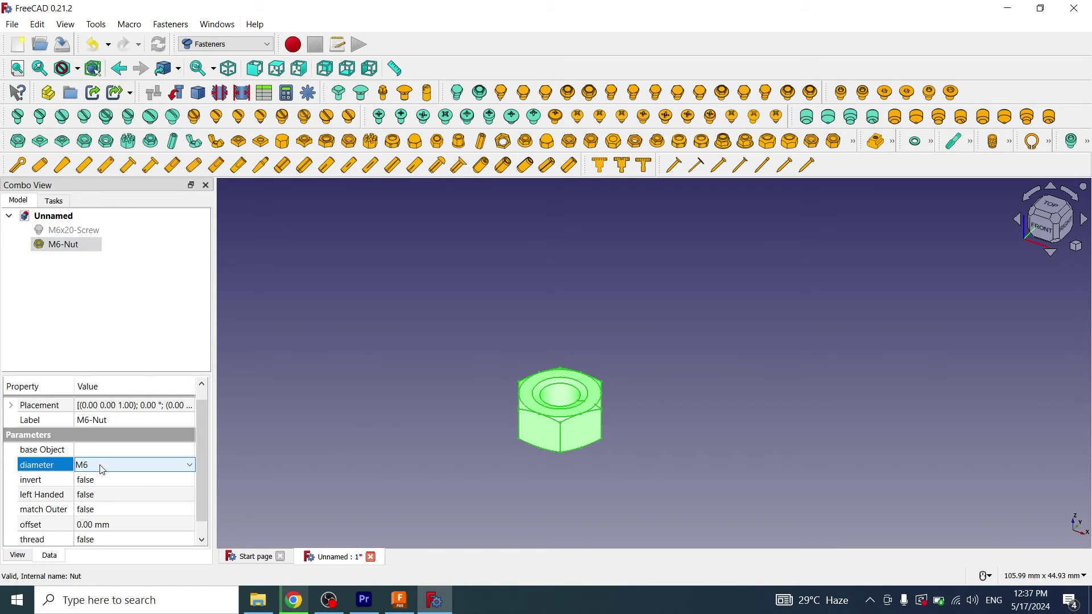
left_click(103, 470)
left_click(100, 564)
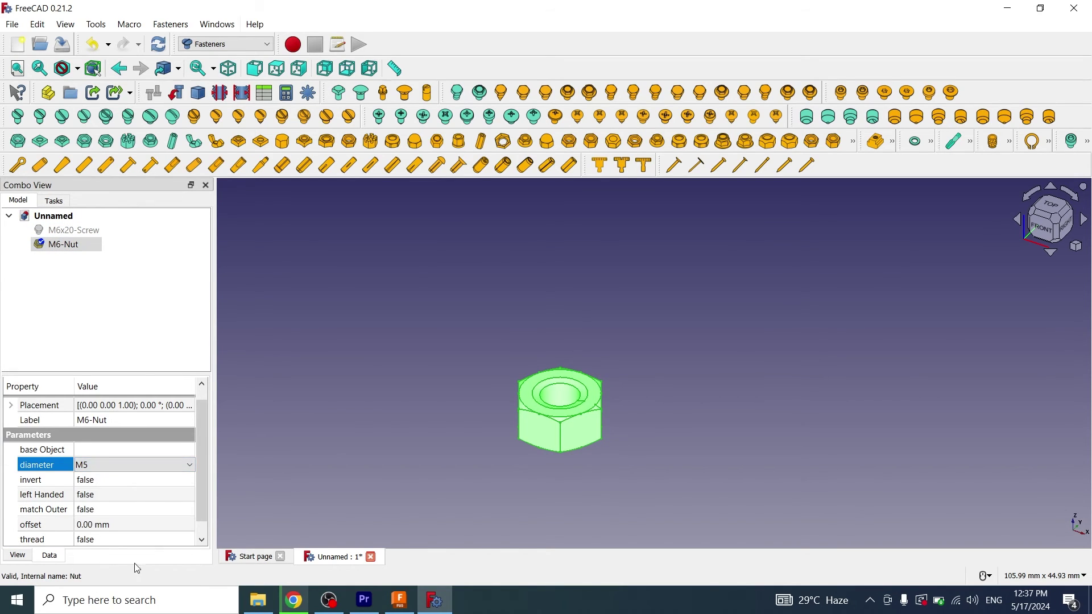
left_click(433, 483)
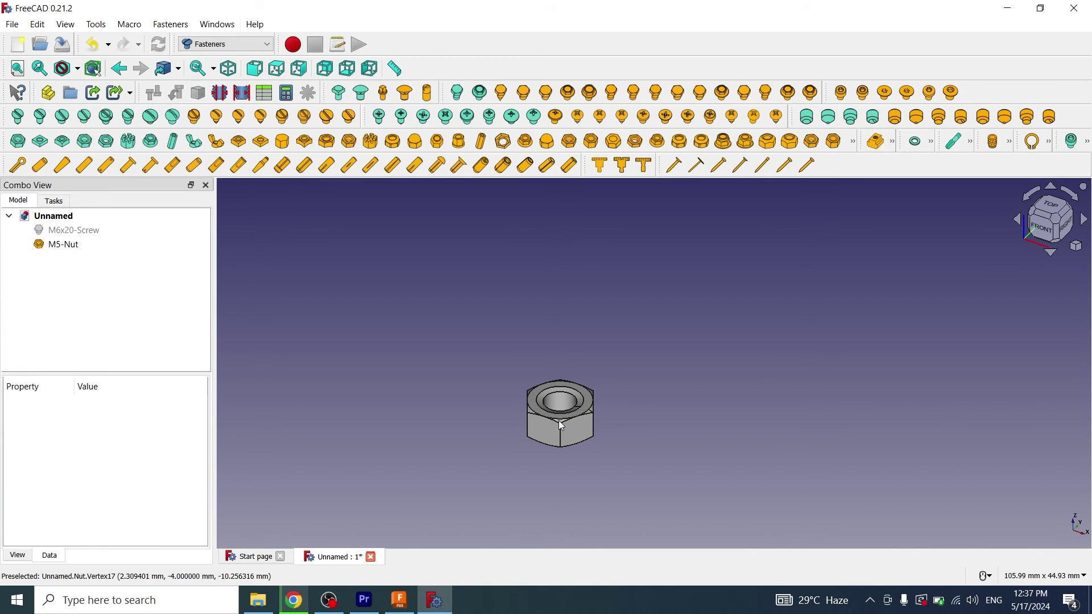
Step: Add a DIN 1143 18x35 nail and a DIN 465 thumb screw
left_click(674, 165)
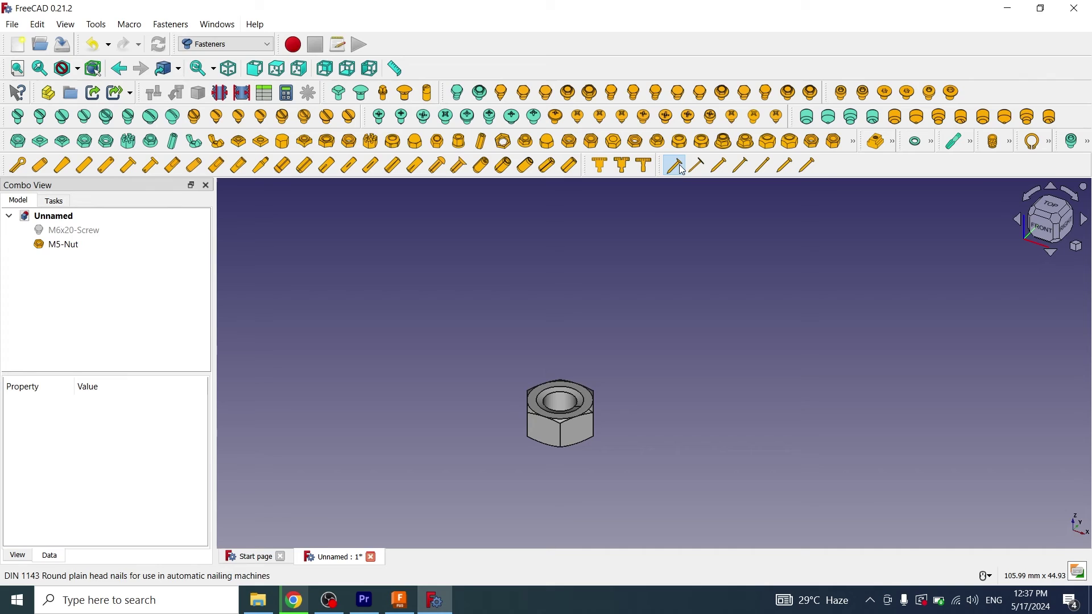
left_click(624, 165)
scroll(696, 330, "down", 3)
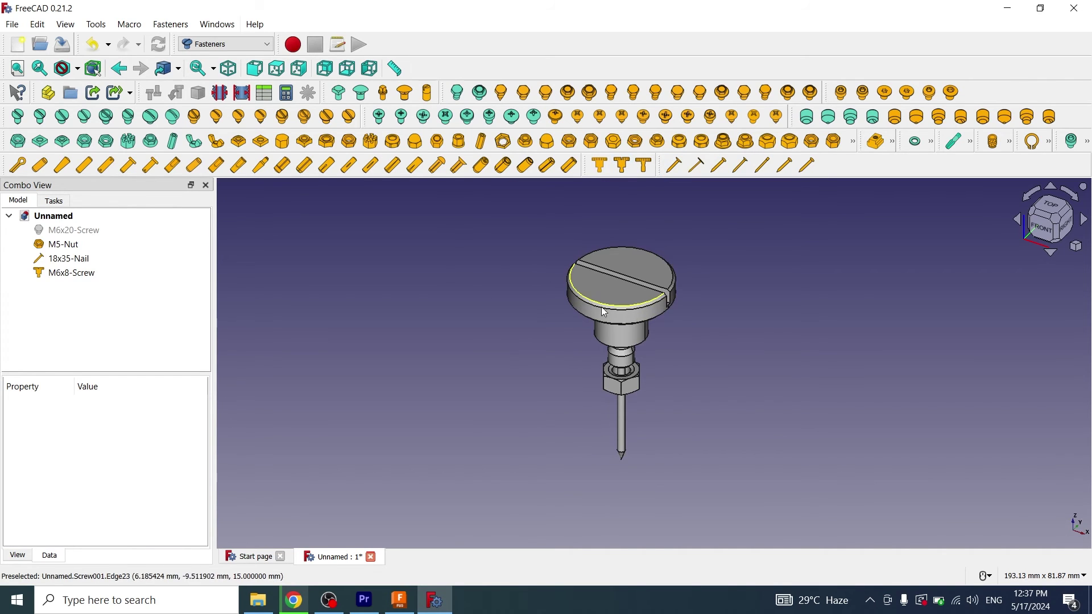
Step: Set the M6x8 thumb screw's thread property to true
left_click(81, 275)
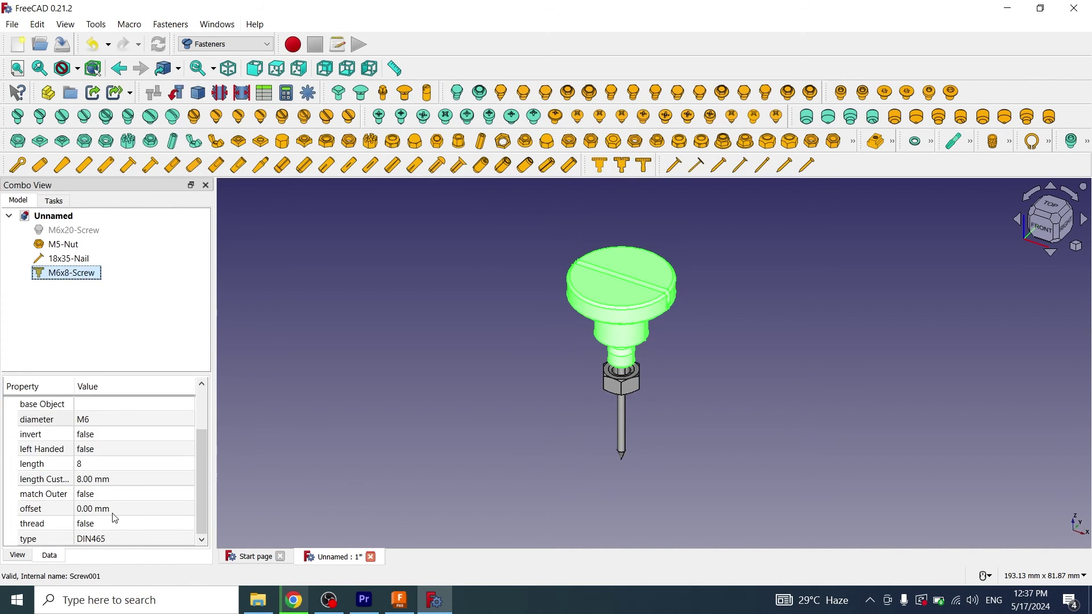
scroll(112, 514, "down", 2)
left_click(96, 524)
left_click(97, 526)
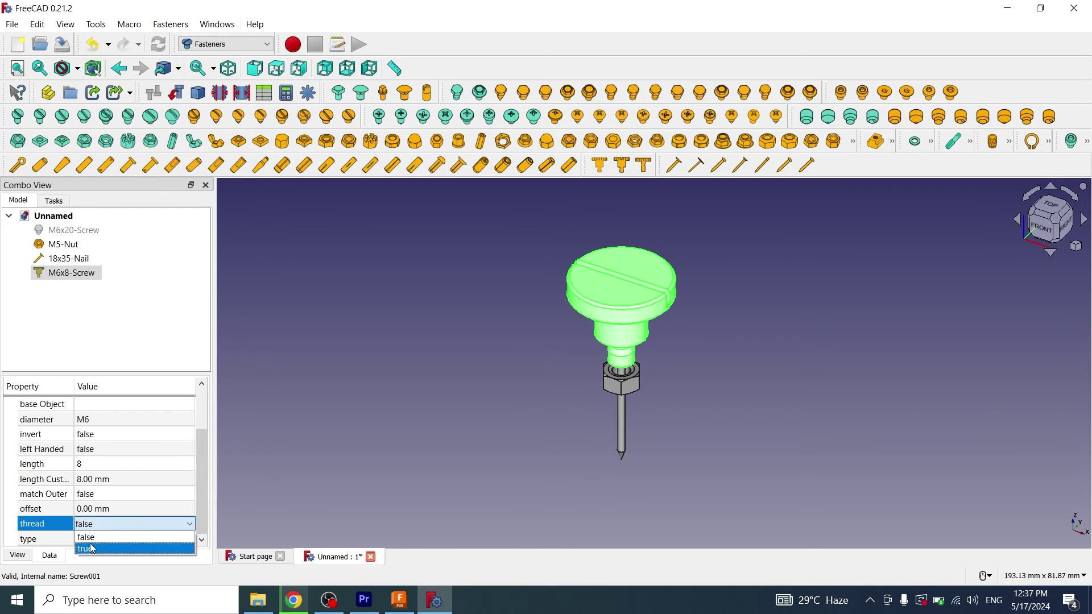
left_click(86, 538)
left_click(795, 382)
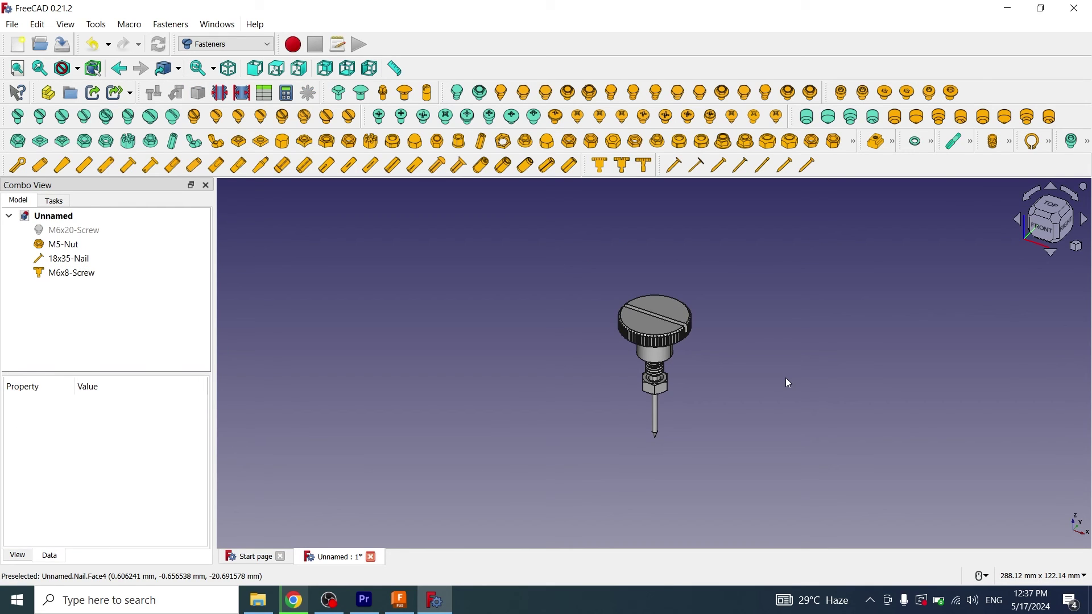
left_click(931, 142)
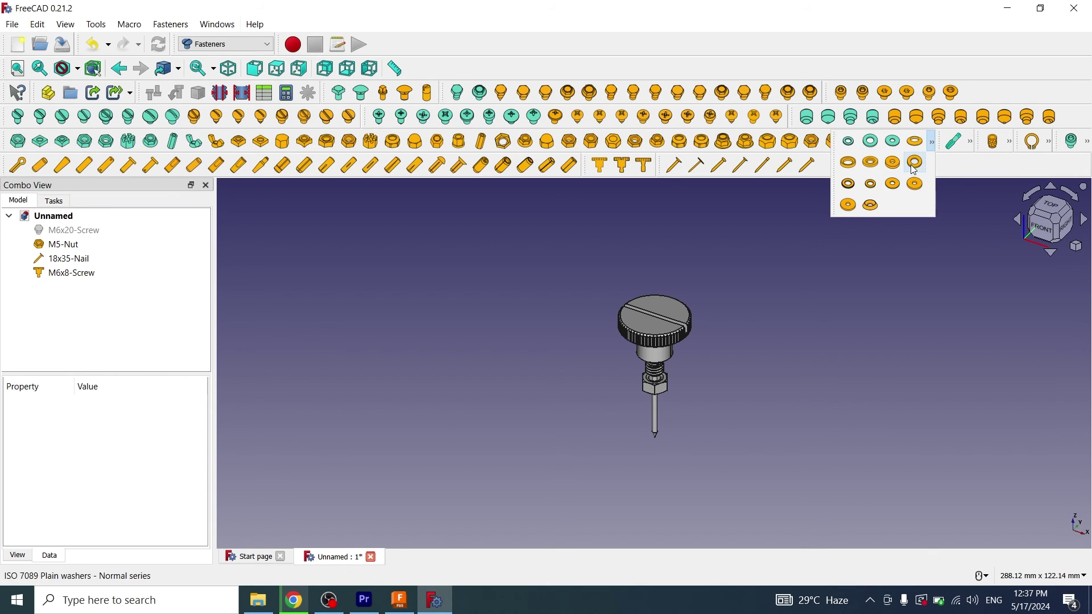
Step: Add an ISO 7089 M6-Washer and transform it 33 mm up along Z
left_click(917, 165)
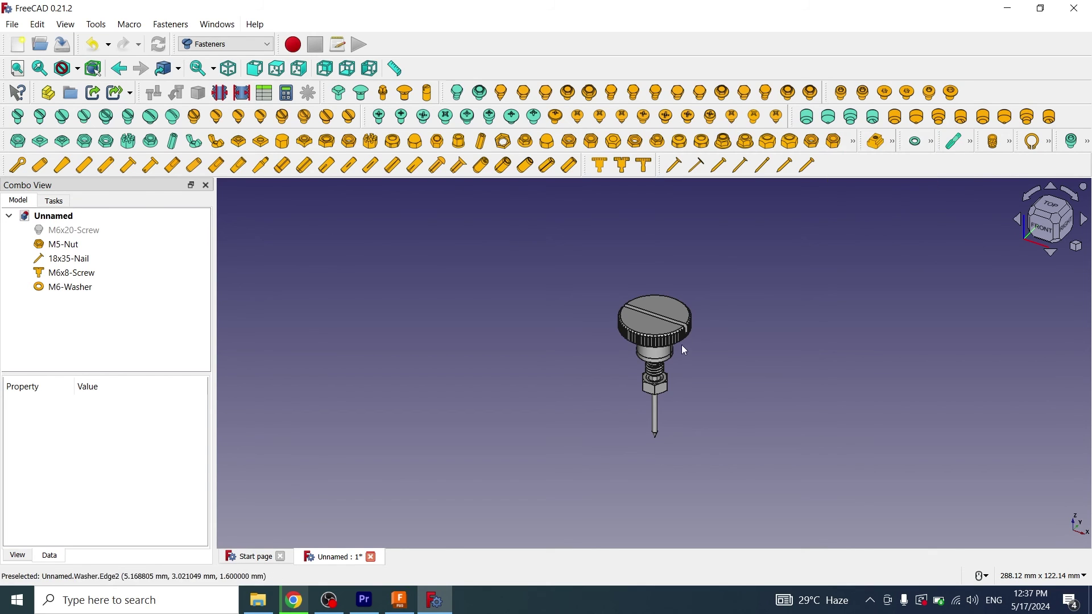
left_click(71, 288)
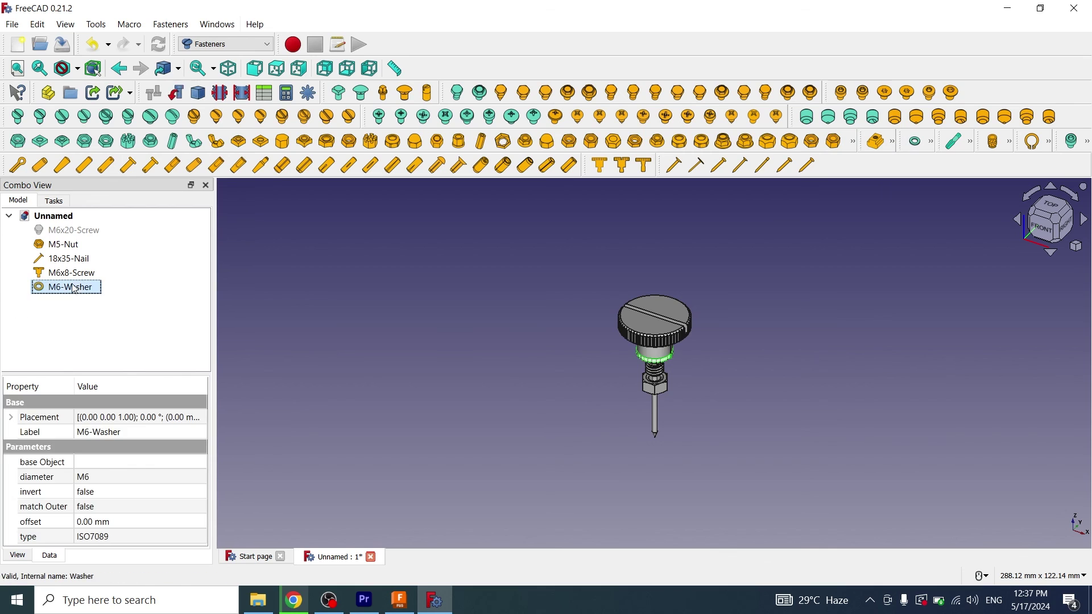
right_click(73, 295)
left_click(96, 10)
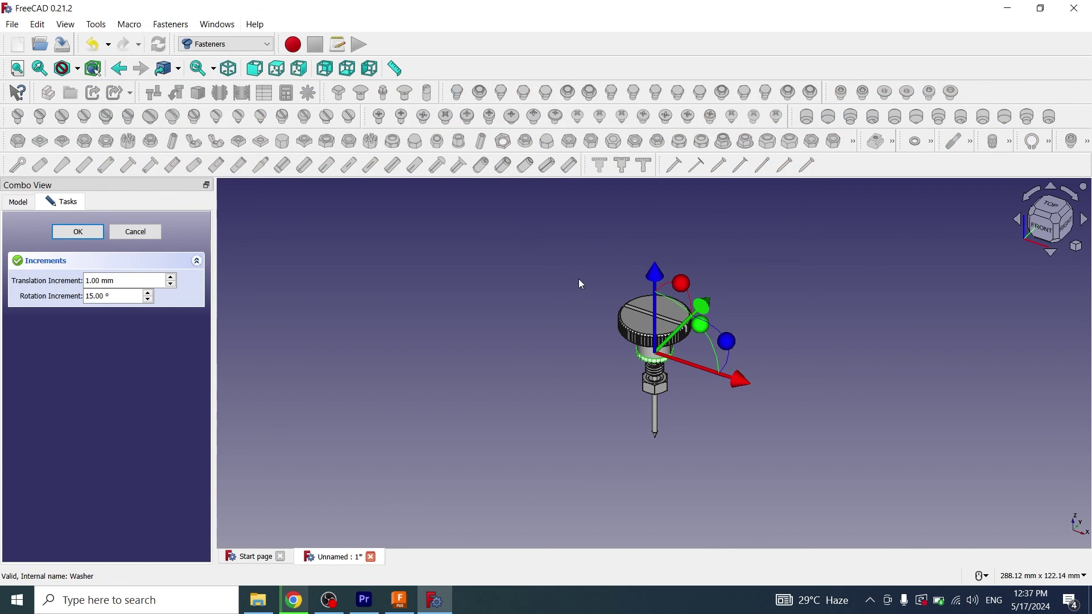
left_click_drag(663, 275, 659, 194)
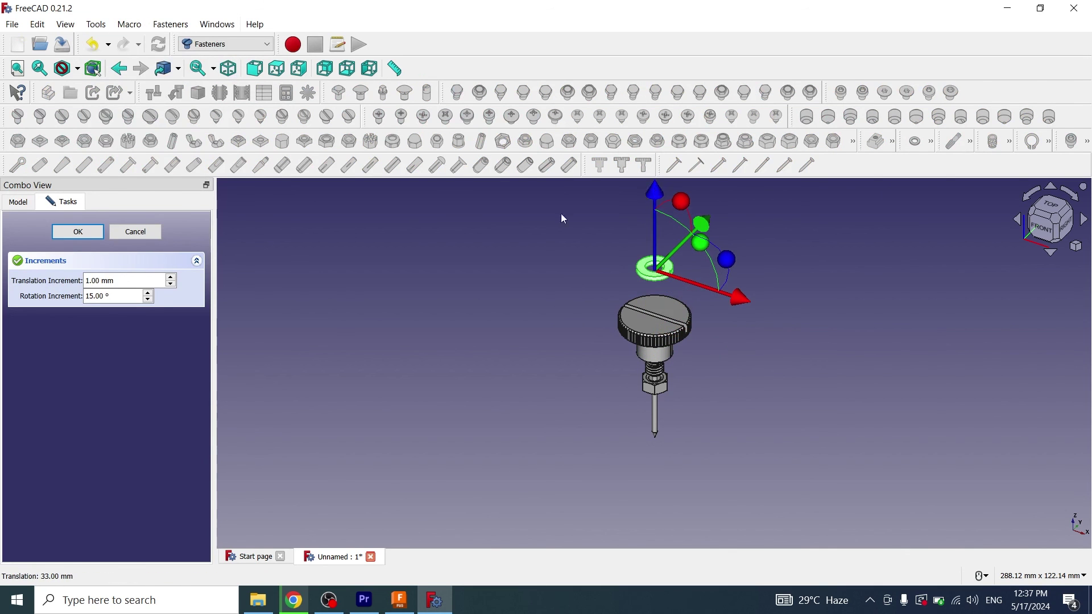
left_click(78, 232)
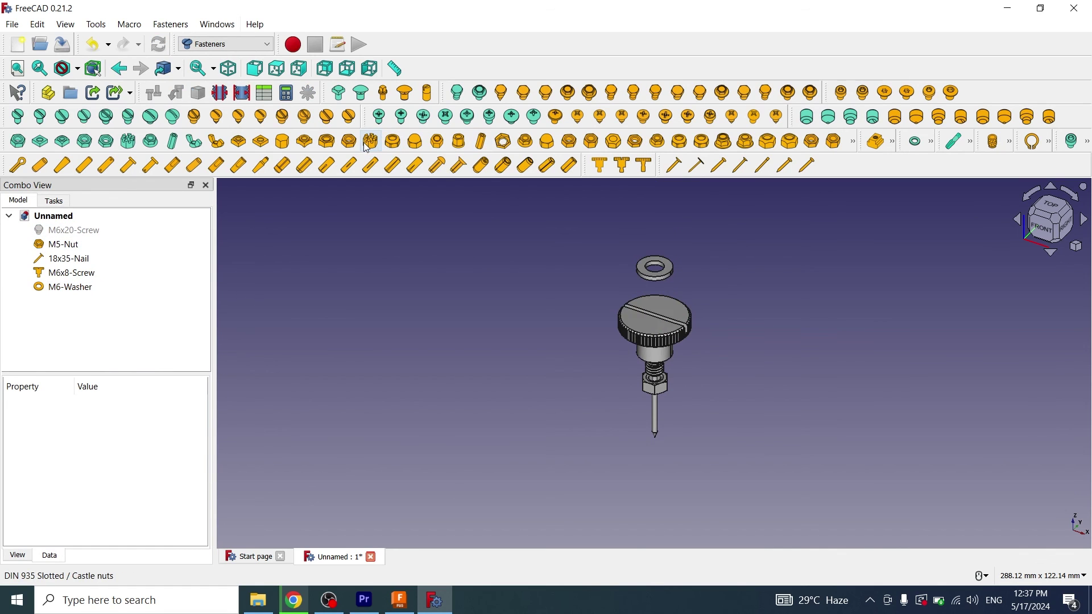